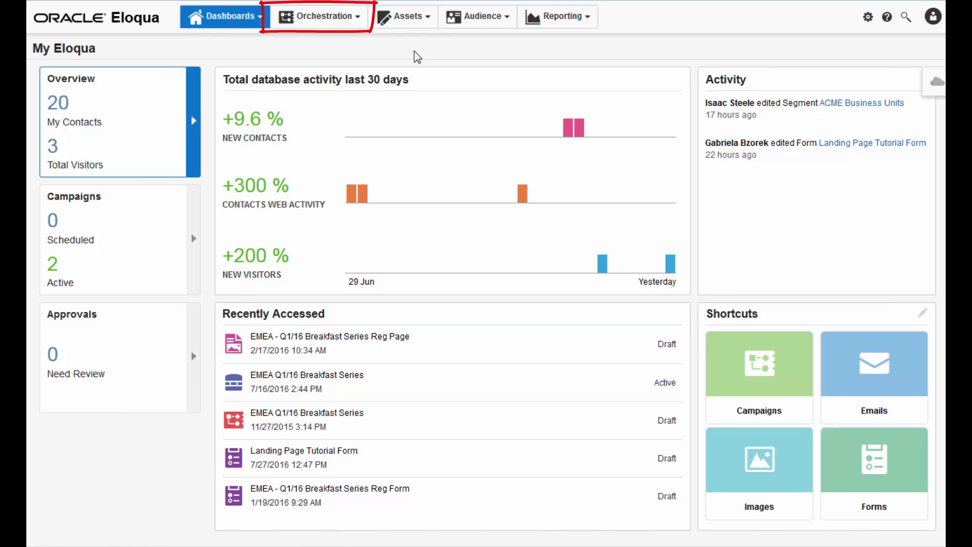
Create a new multi-step campaign from the Blank Campaign template under Orchestration > Campaigns.
left_click(349, 24)
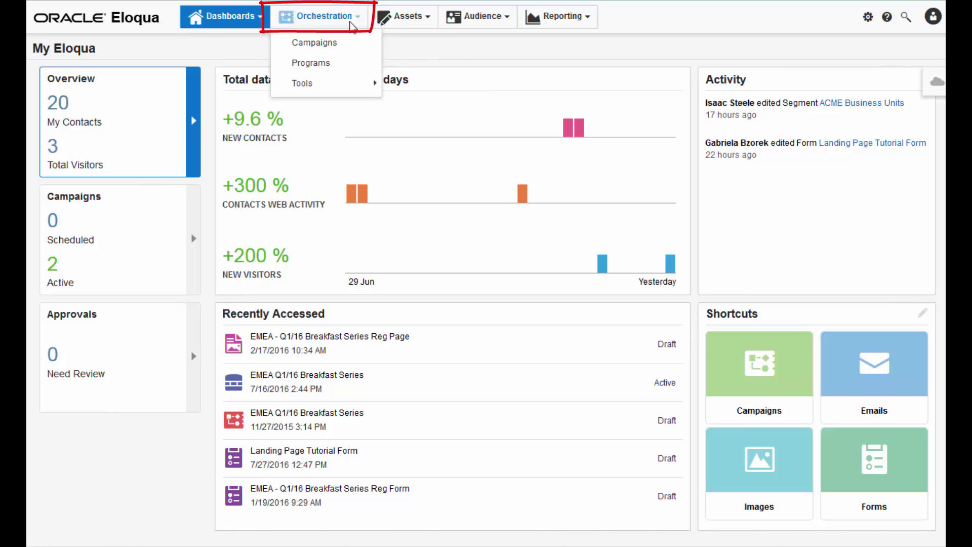
left_click(350, 49)
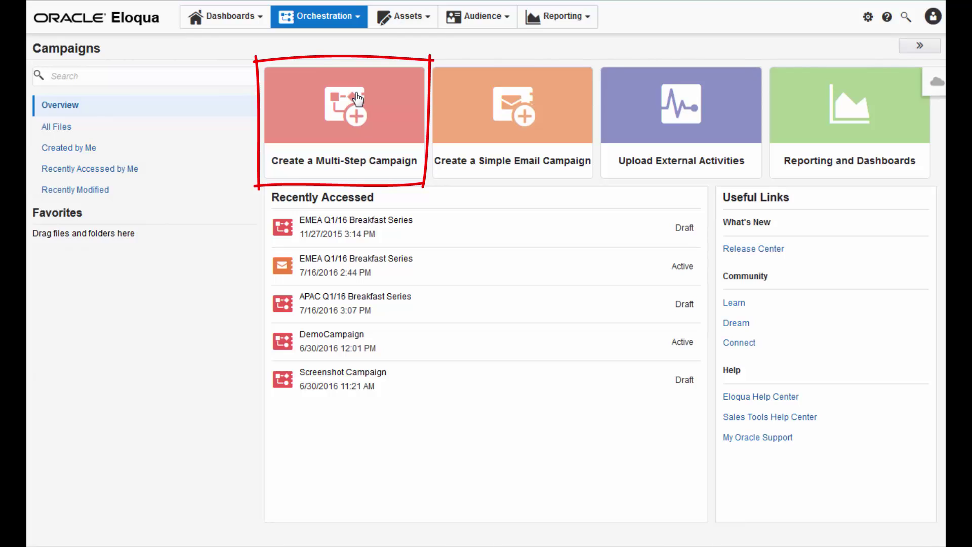
left_click(357, 98)
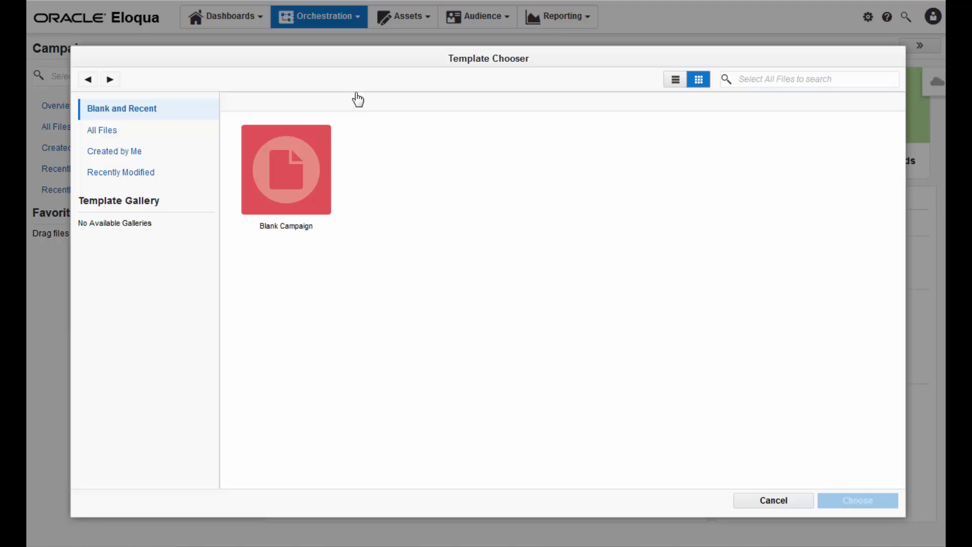
left_click(314, 167)
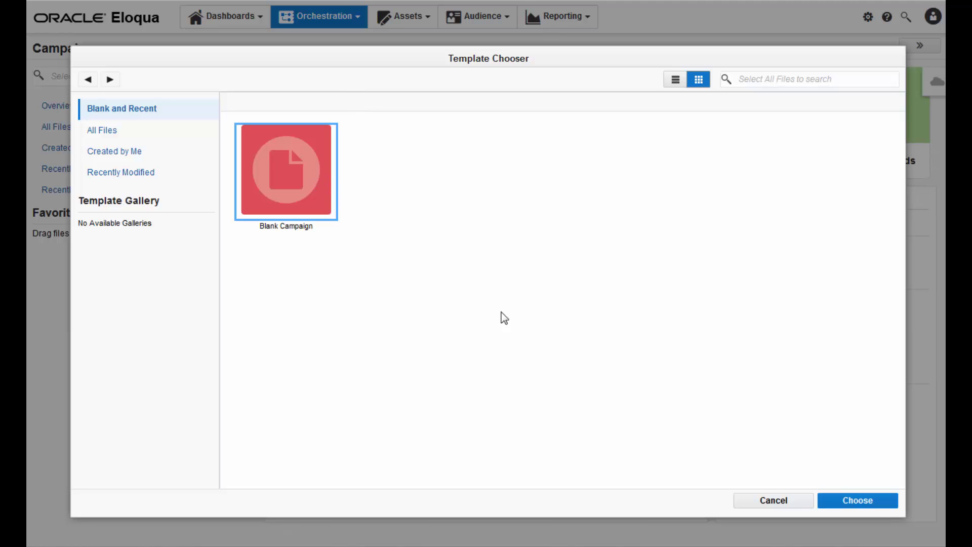
left_click(881, 509)
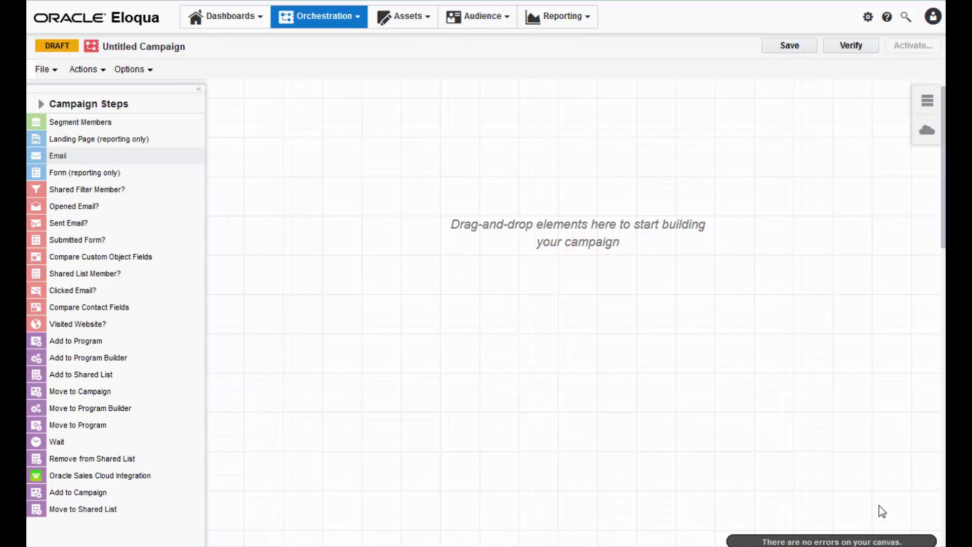
Retitle the Untitled Campaign as 'EMEA Q1/16 Breakfast Roadshow'.
left_click(175, 47)
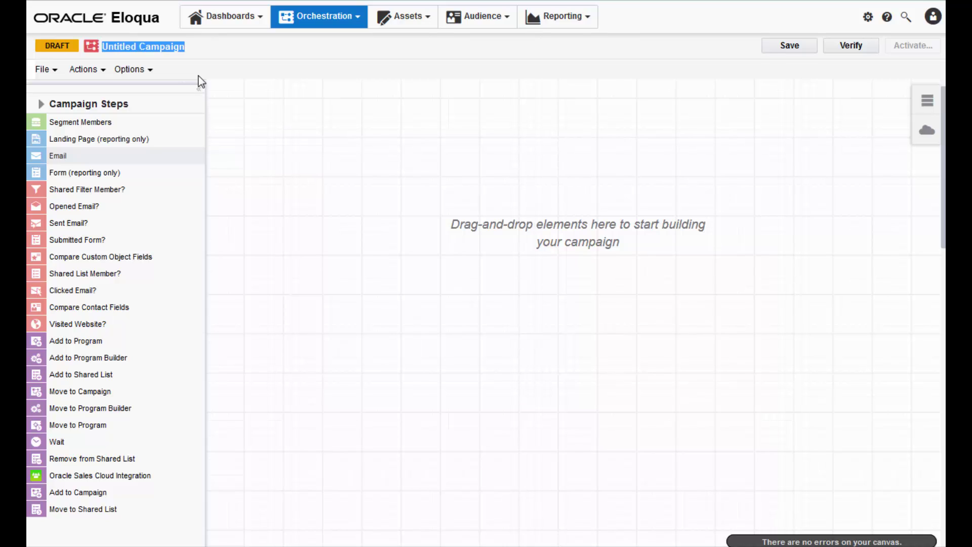
type("EMEA Q")
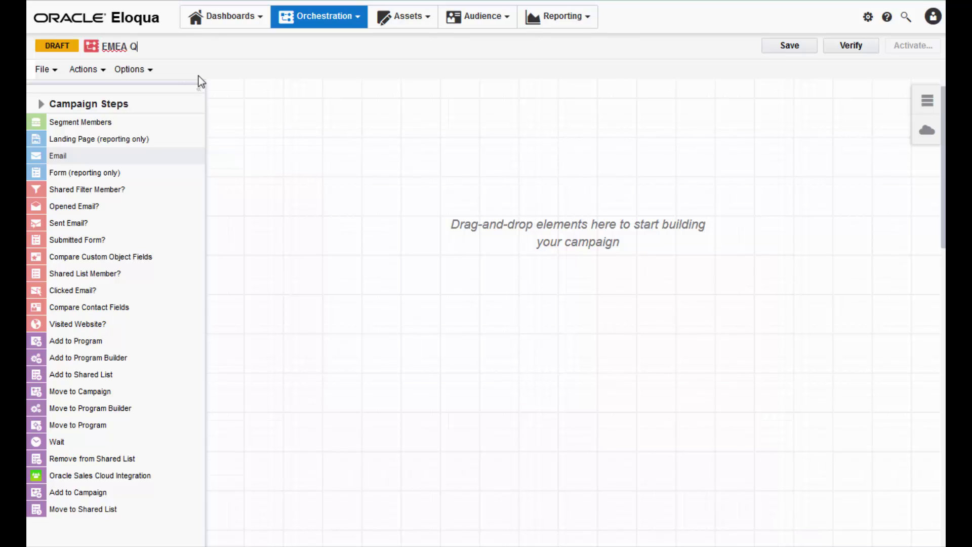
type("1/16 Breakfast Roadshow")
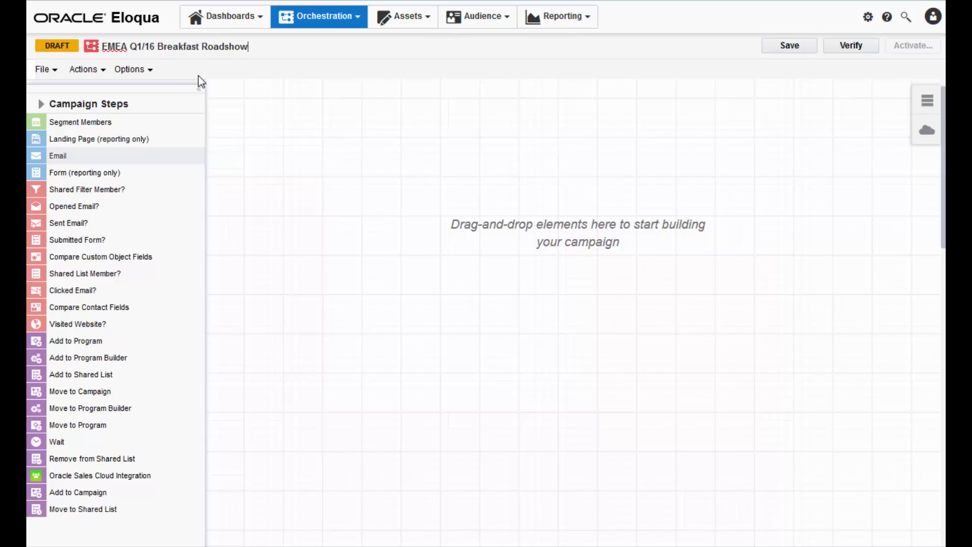
Add Segment Members and Email steps, setting the segment to EMEA Q1/16 Breakfast Series.
left_click_drag(118, 122, 432, 115)
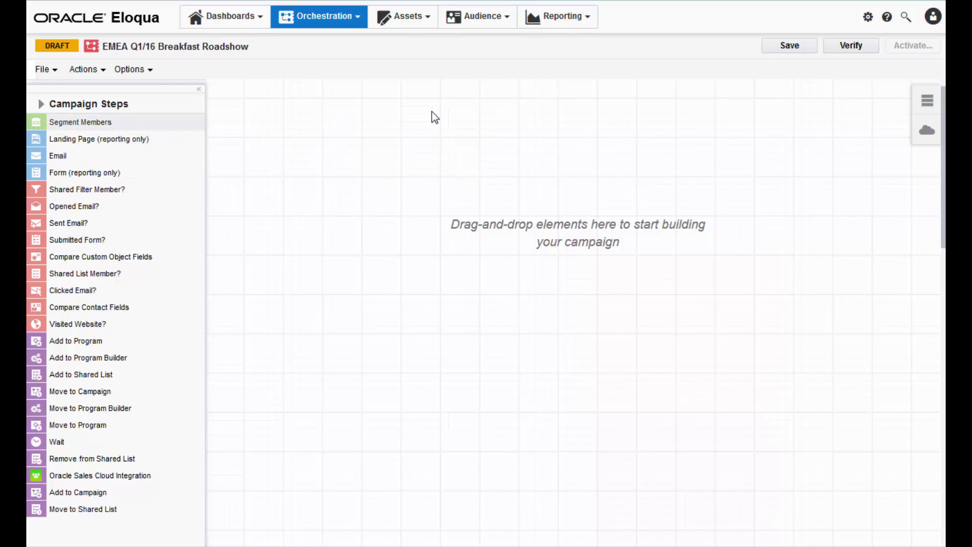
double_click(61, 161)
left_click_drag(367, 152, 343, 190)
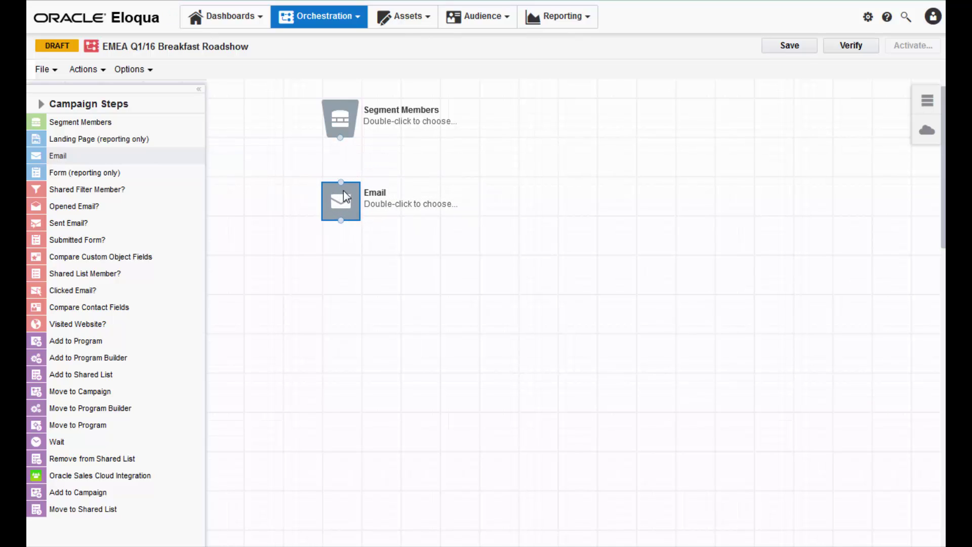
double_click(341, 116)
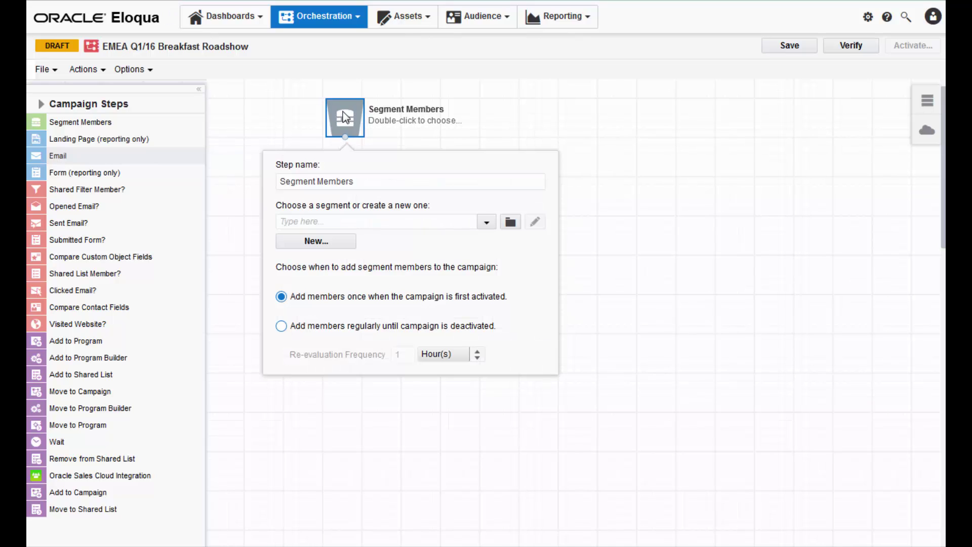
left_click(486, 221)
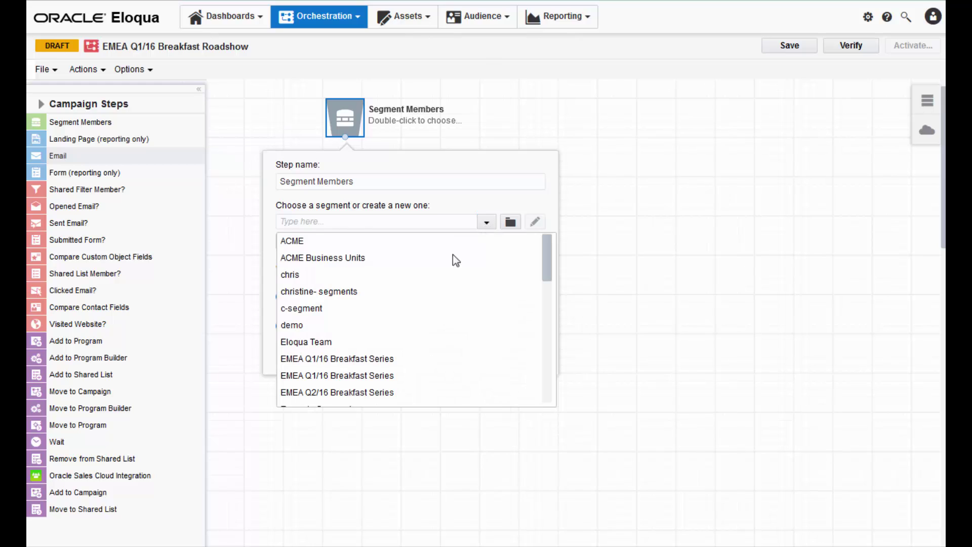
left_click(381, 358)
Make the Email step send the London Invite Q2/16 Breakfast Series email.
double_click(343, 195)
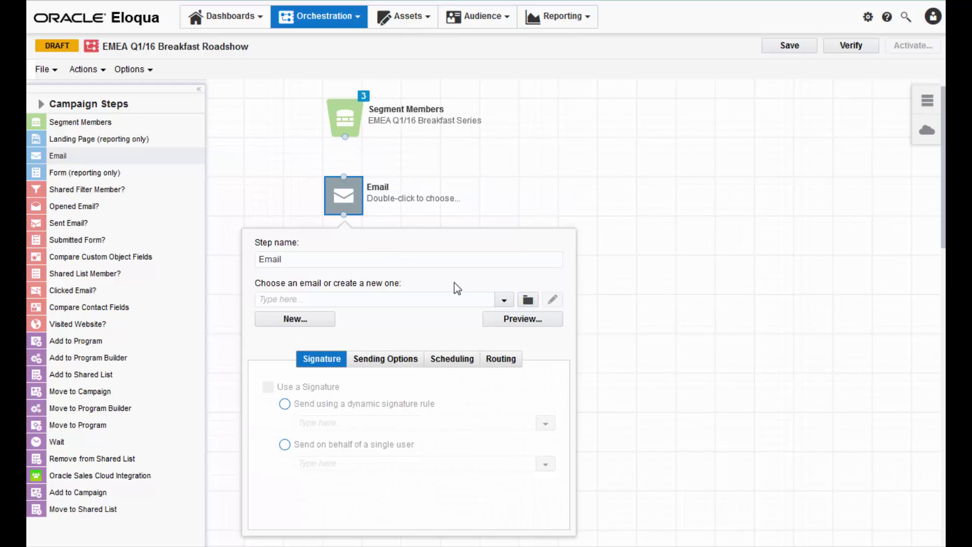
left_click(503, 299)
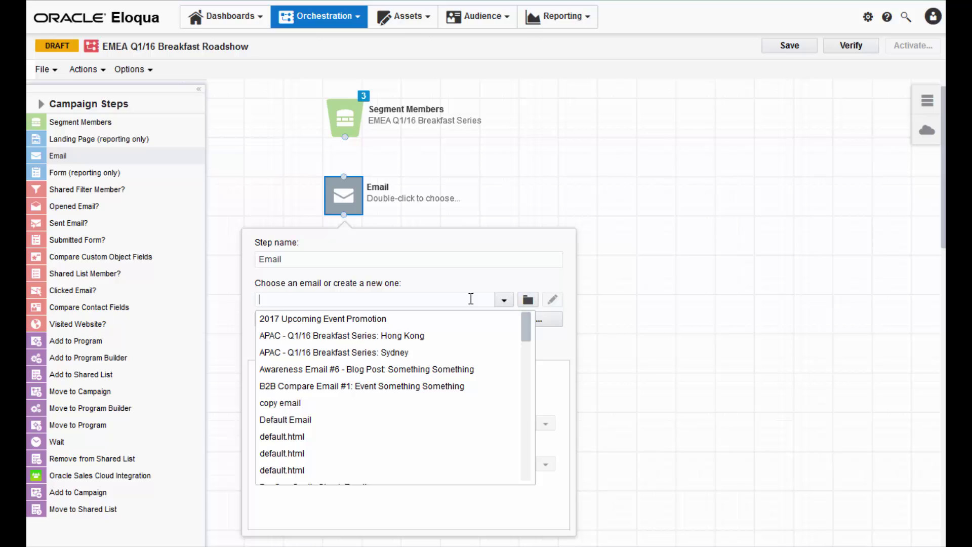
type("invite")
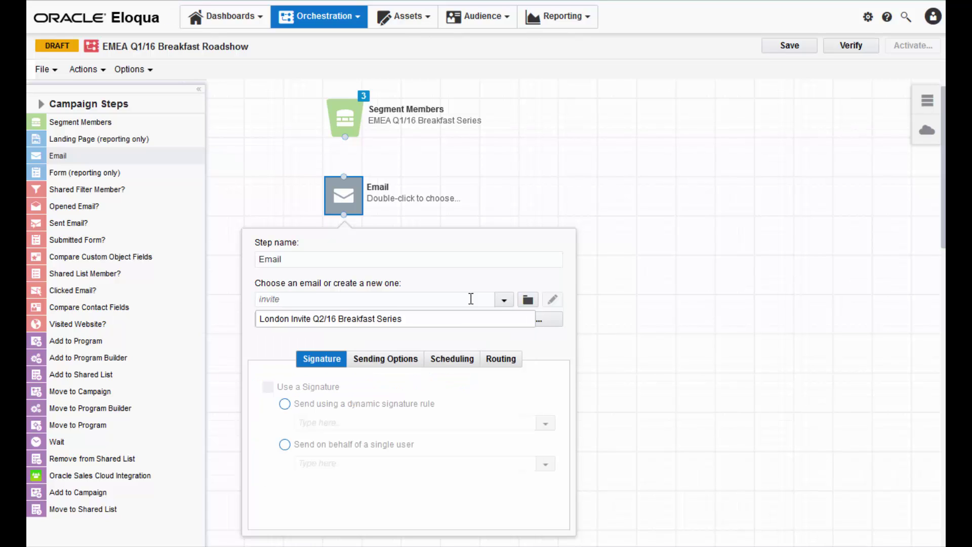
left_click(458, 318)
left_click(649, 318)
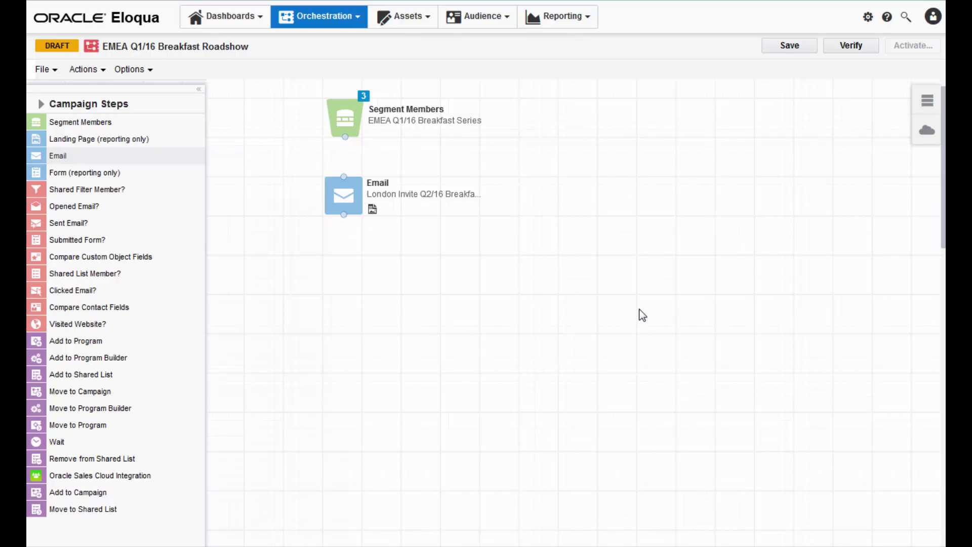
Connect the Segment Members step's output to the invite Email step.
left_click_drag(343, 135, 344, 180)
Add a Submitted Form? check on the EMEA - Q1/16 Breakfast Series Reg Form after the invite email, plus another Email step.
left_click_drag(81, 240, 429, 263)
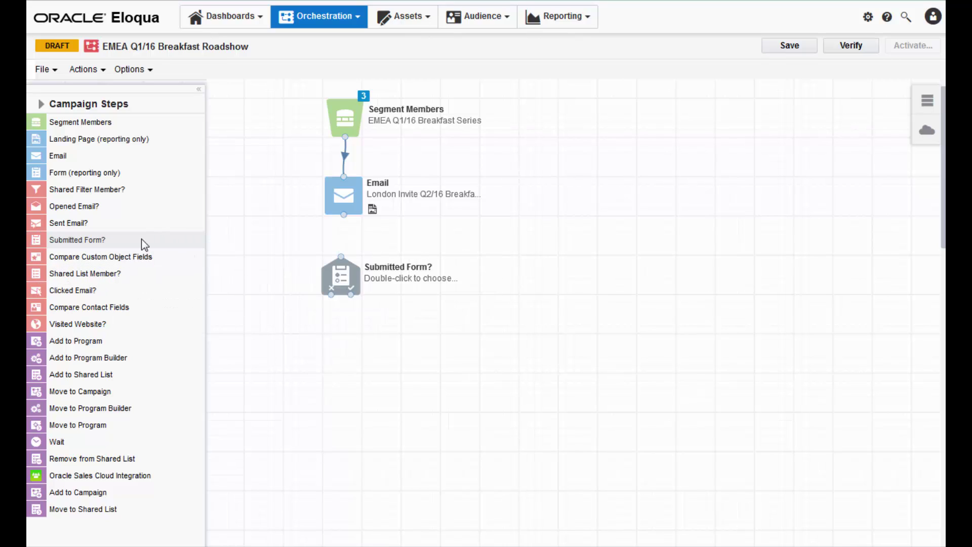
double_click(338, 277)
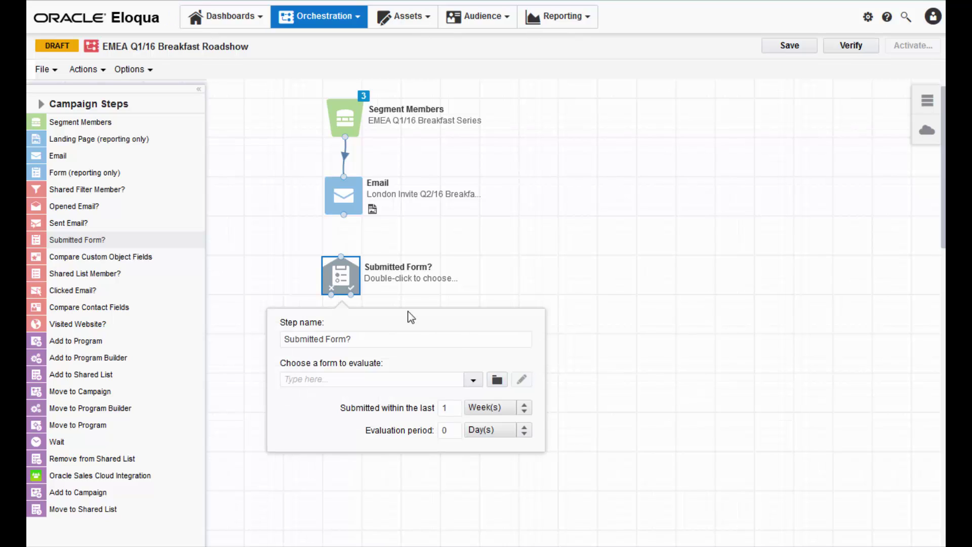
left_click(474, 383)
left_click(432, 408)
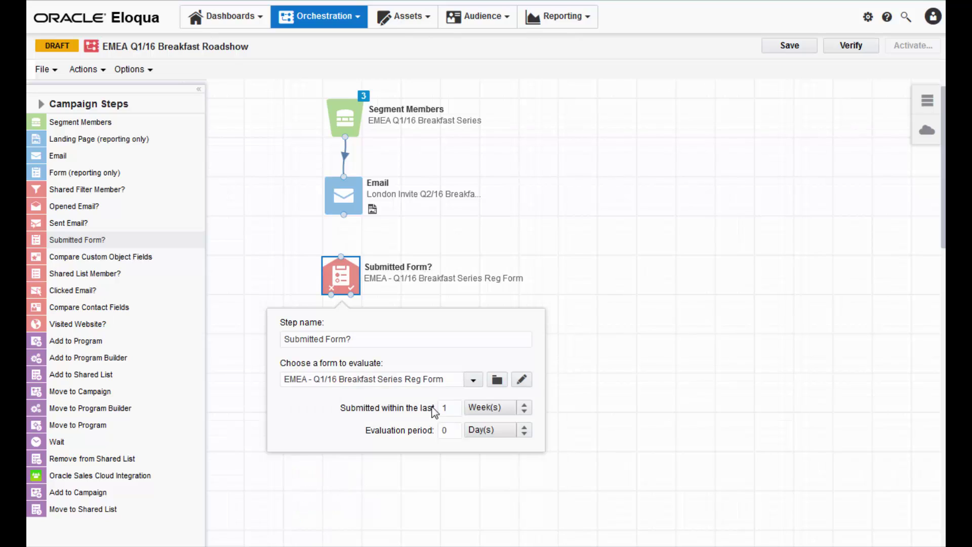
left_click(581, 301)
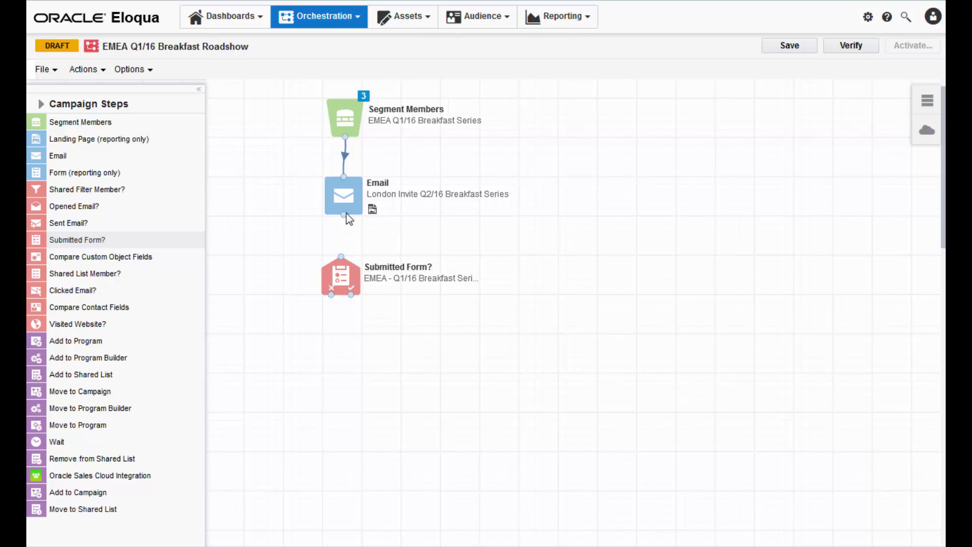
left_click_drag(343, 214, 344, 260)
left_click_drag(48, 161, 312, 342)
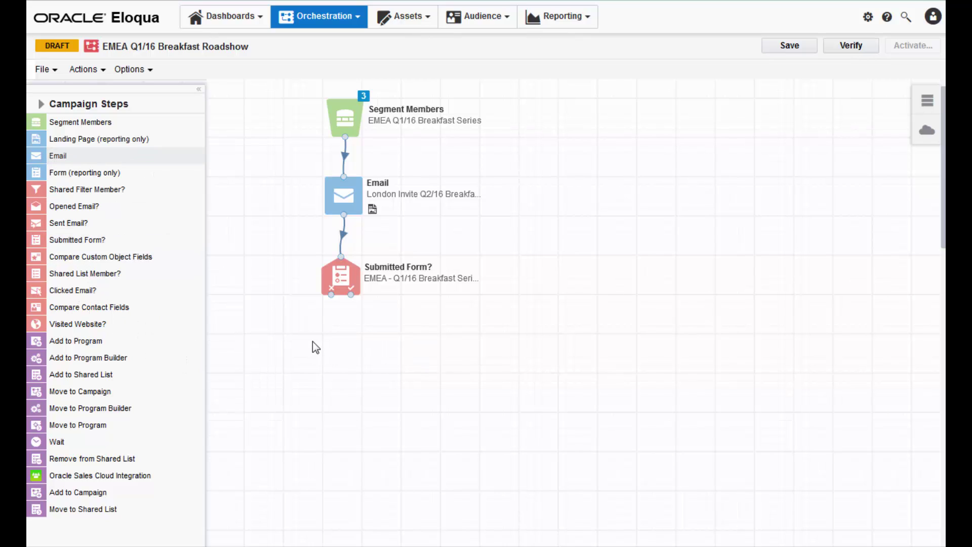
Set the new Email step to the London REMINDER email and link Submitted Form? to it.
double_click(259, 352)
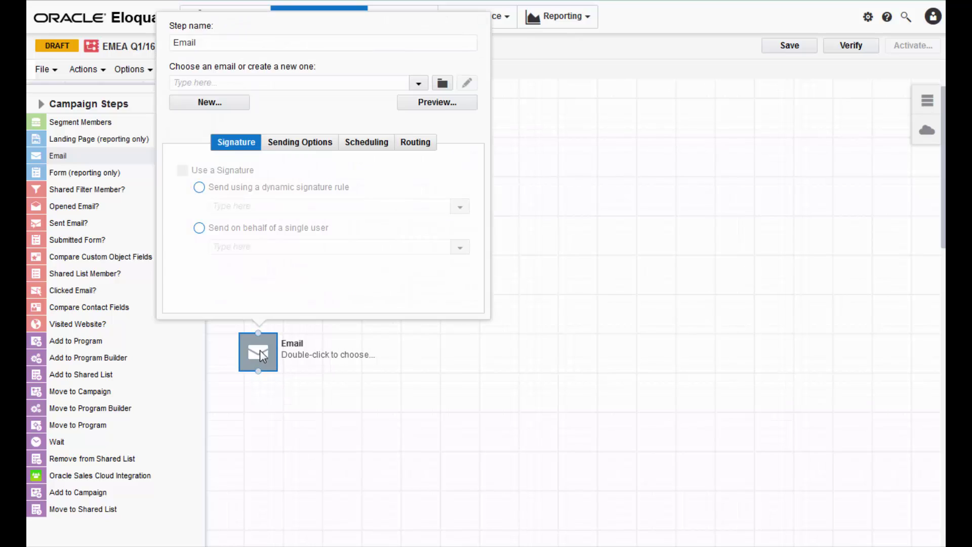
left_click(220, 88)
type("reminder")
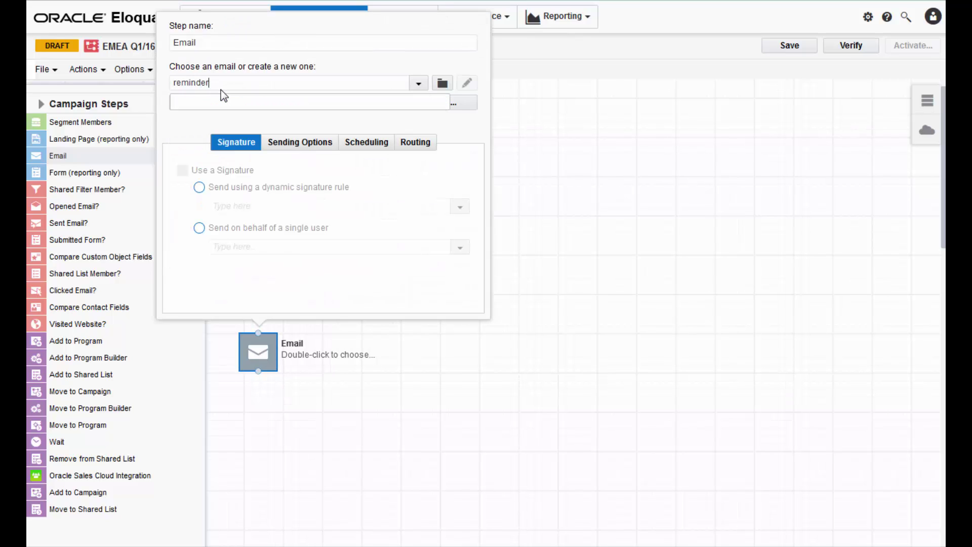
left_click(288, 104)
left_click(536, 238)
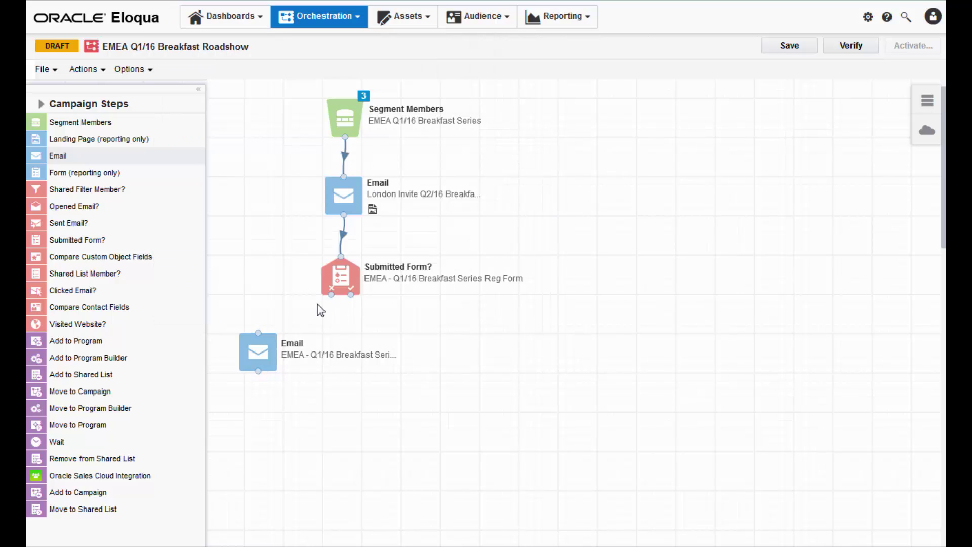
left_click_drag(331, 294, 258, 333)
Add an Email step sending the London registration confirmation, linked from the form's yes outcome.
left_click_drag(51, 156, 425, 346)
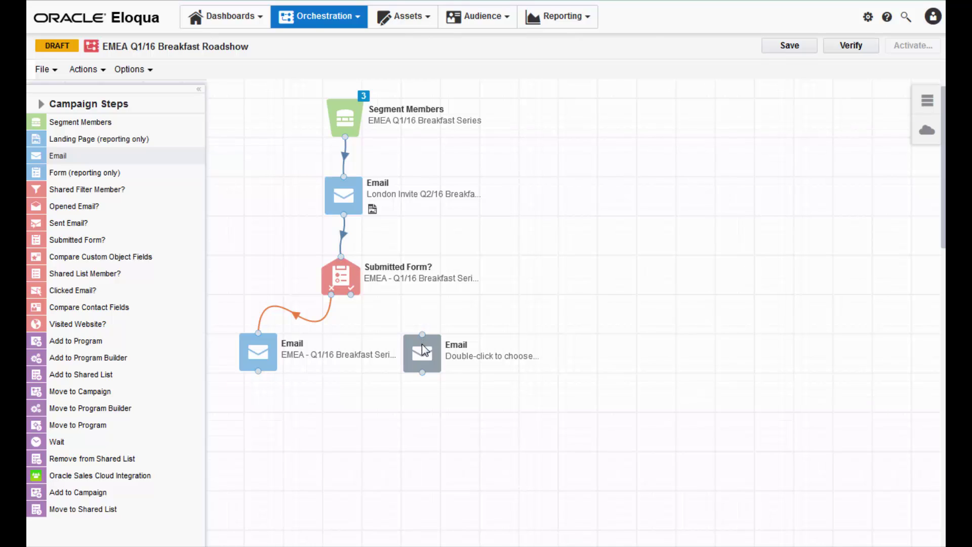
double_click(427, 347)
left_click(432, 84)
type("confirm")
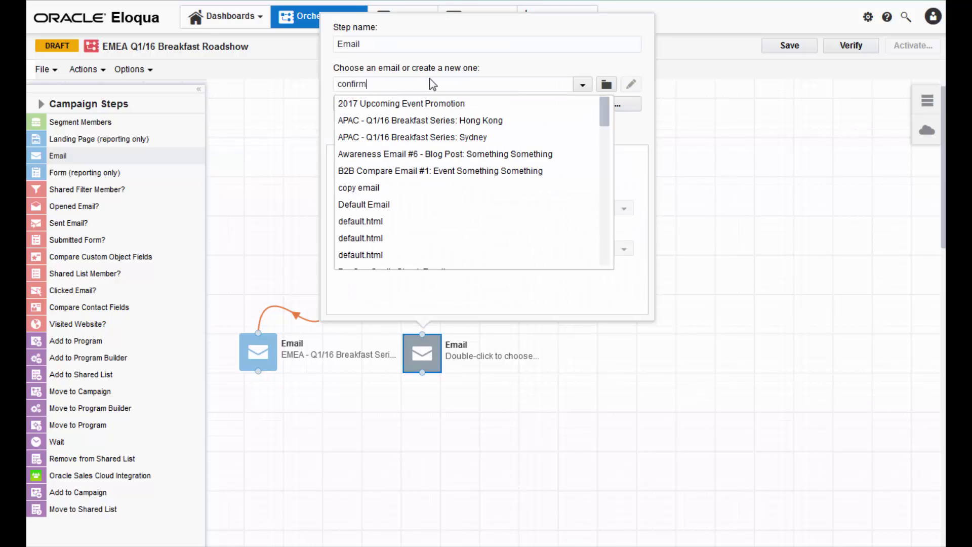
left_click(430, 100)
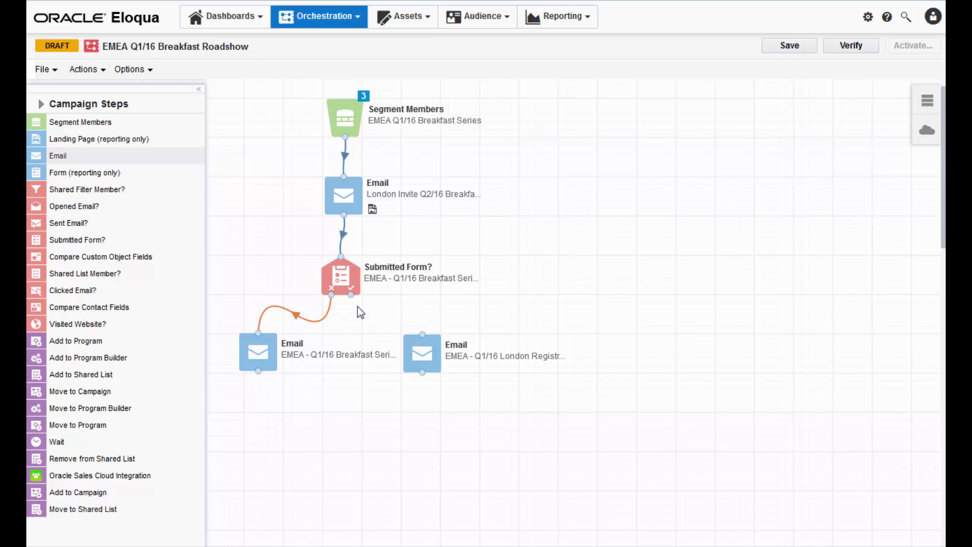
left_click_drag(351, 294, 423, 336)
Add a Wait step of 2 weeks following the confirmation email.
left_click_drag(60, 445, 462, 418)
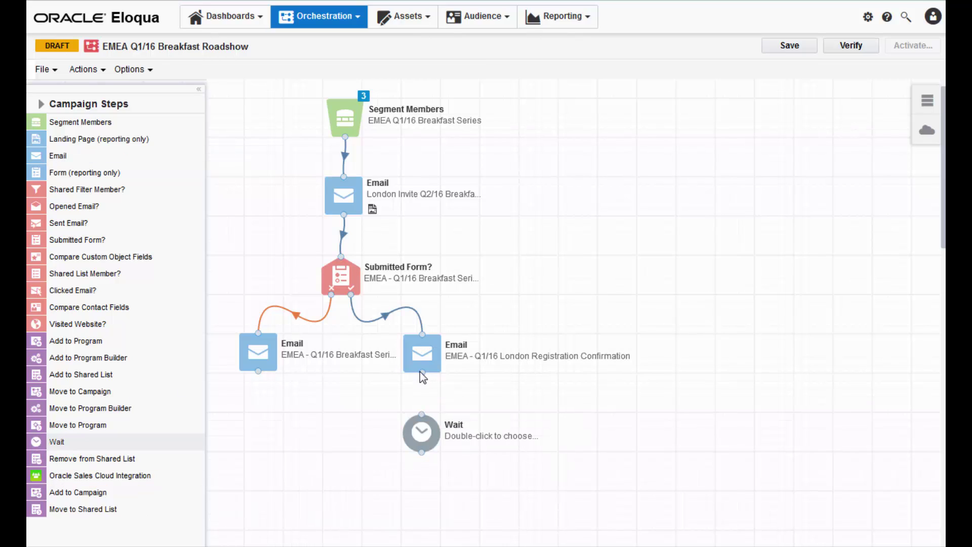
left_click_drag(421, 372, 422, 415)
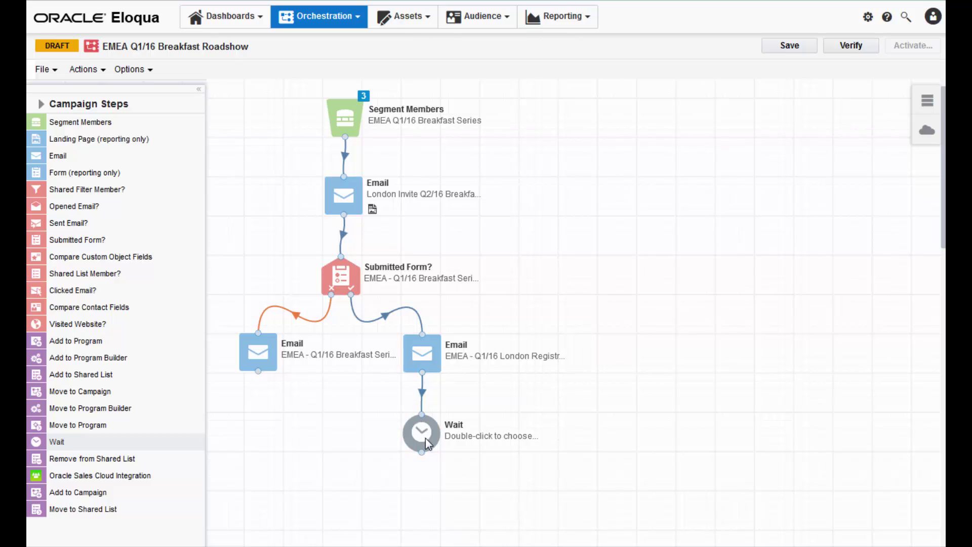
double_click(427, 444)
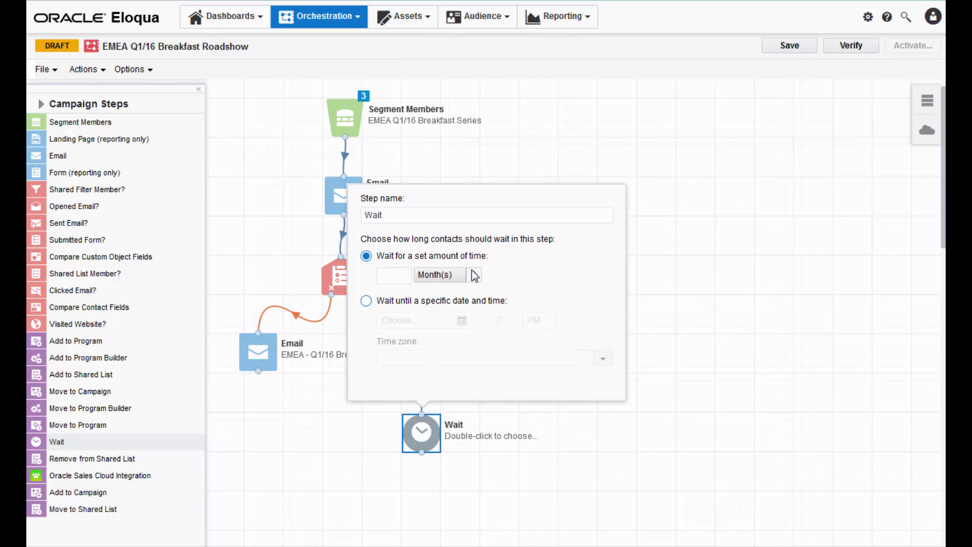
left_click(474, 276)
left_click(430, 262)
left_click(406, 275)
type("2")
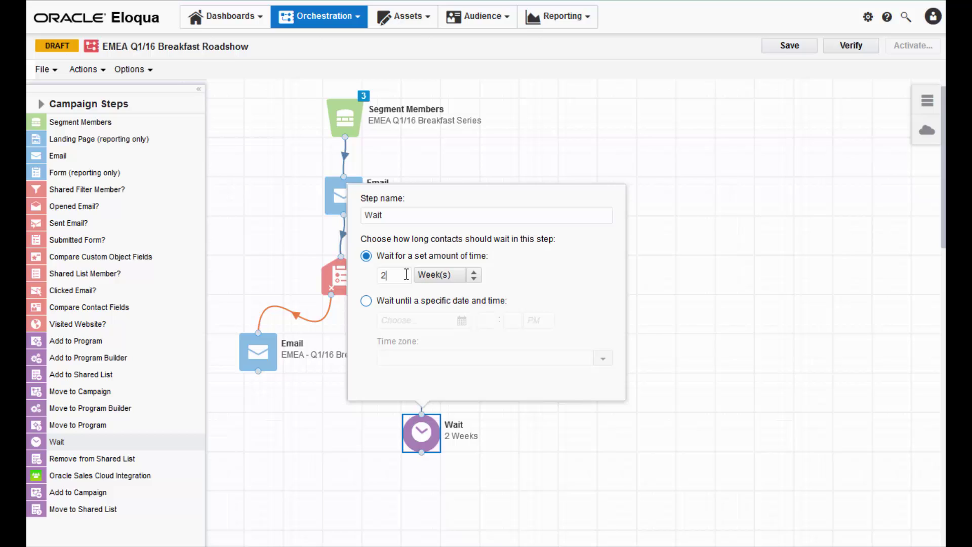
left_click(667, 269)
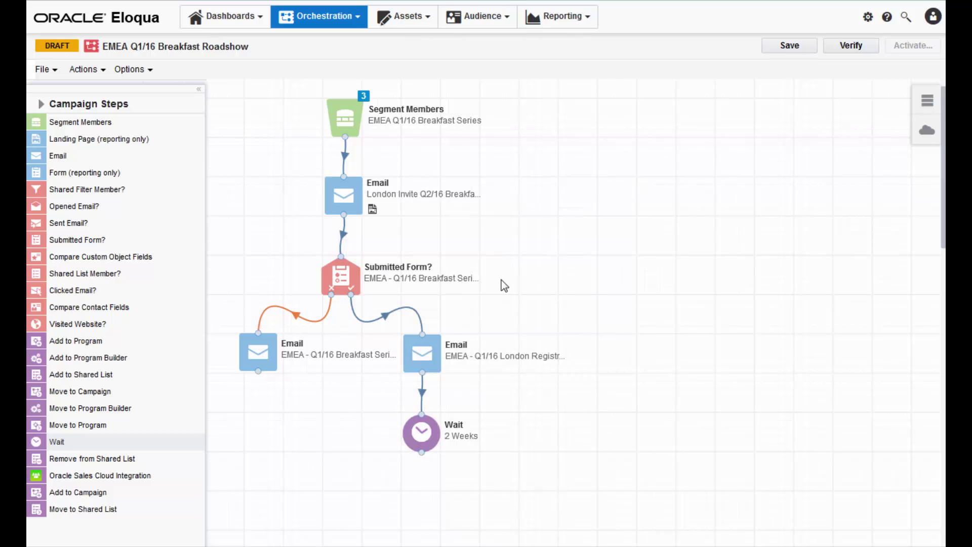
Add an Email step sending the London REMINDER email, connected after the 2-week Wait.
left_click_drag(58, 156, 503, 499)
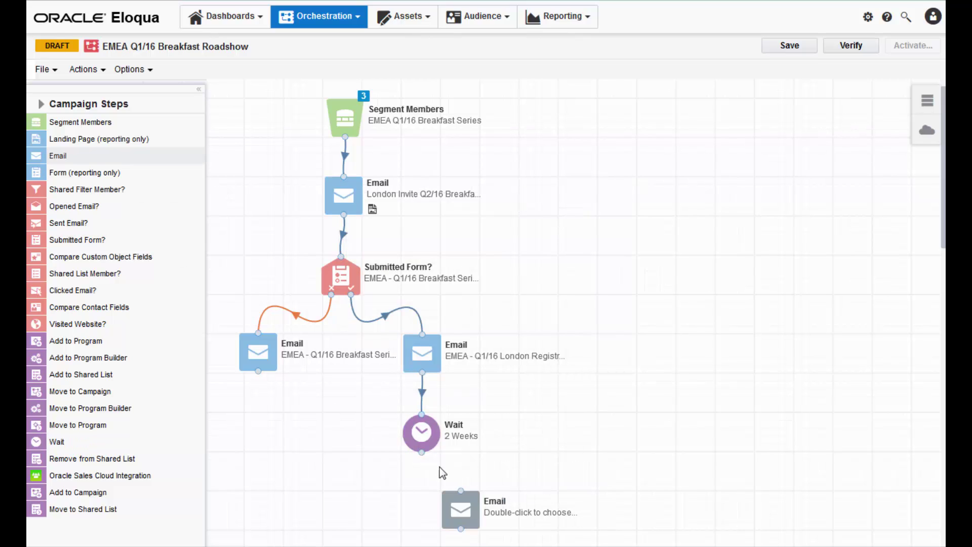
double_click(458, 511)
left_click(595, 241)
type("reminder")
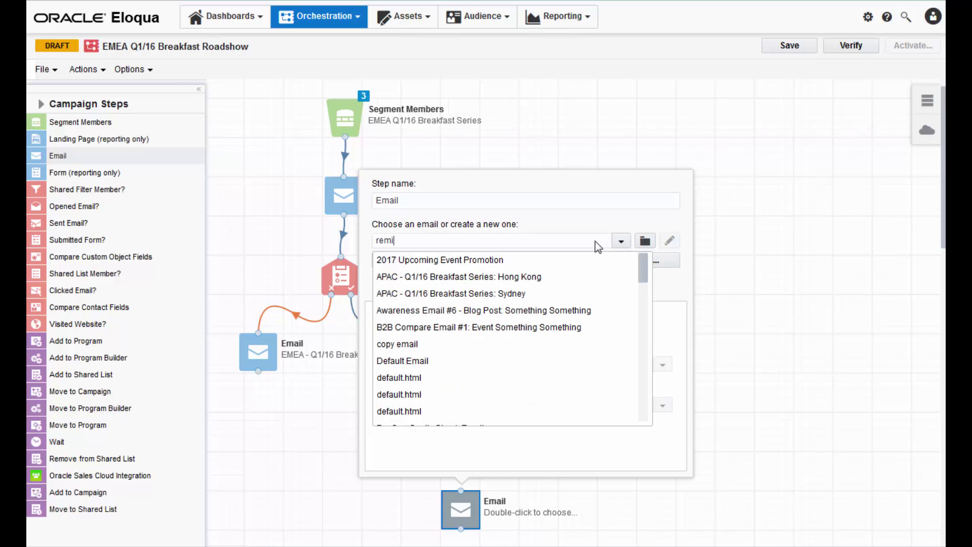
left_click(584, 257)
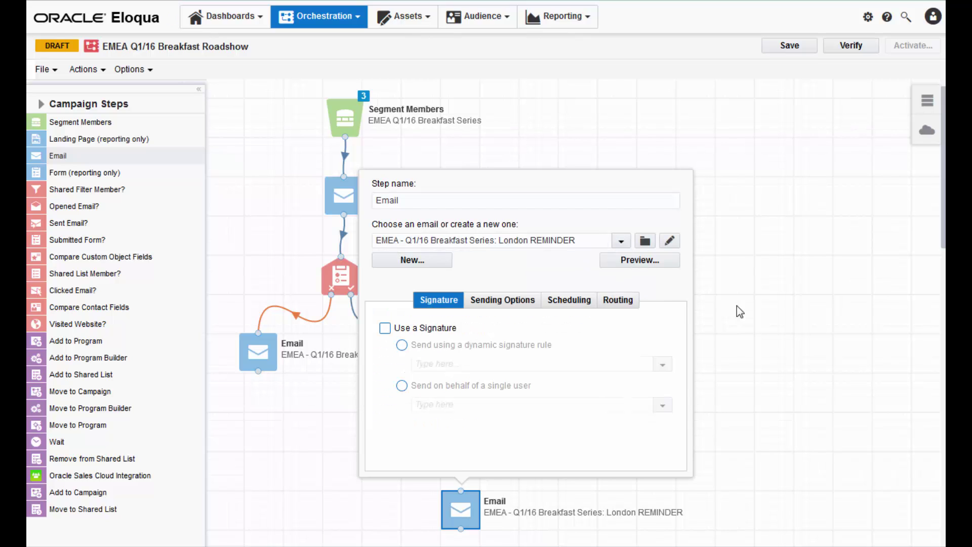
left_click(736, 306)
left_click_drag(422, 453, 467, 501)
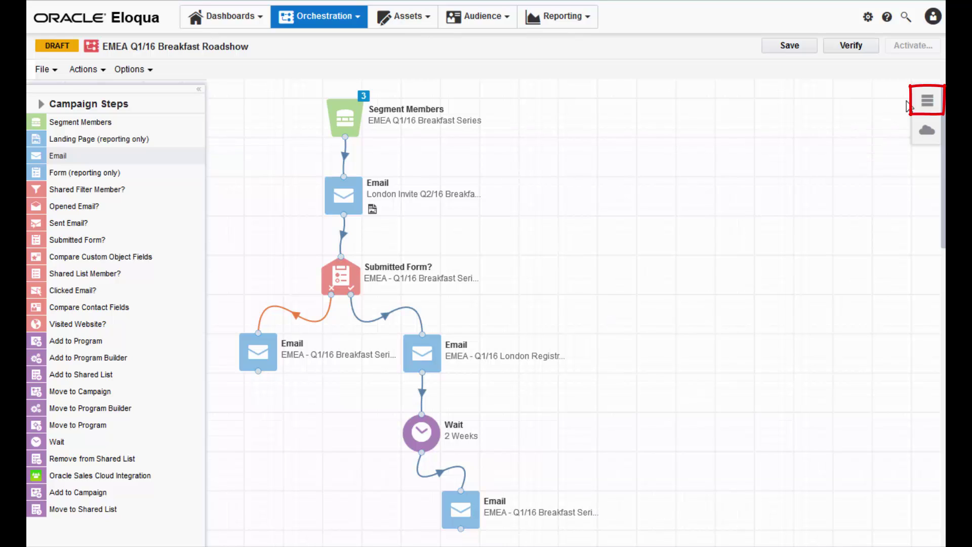
Describe the campaign as 'This campaign is to invite EMEA contacts to our London roadshow.' and set a 6-month end.
left_click(927, 100)
left_click(937, 93)
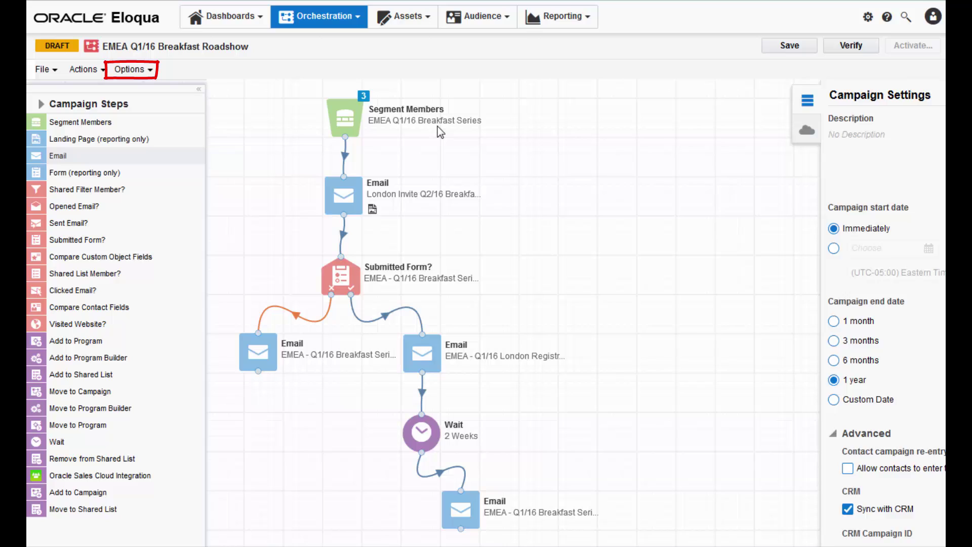
left_click(148, 70)
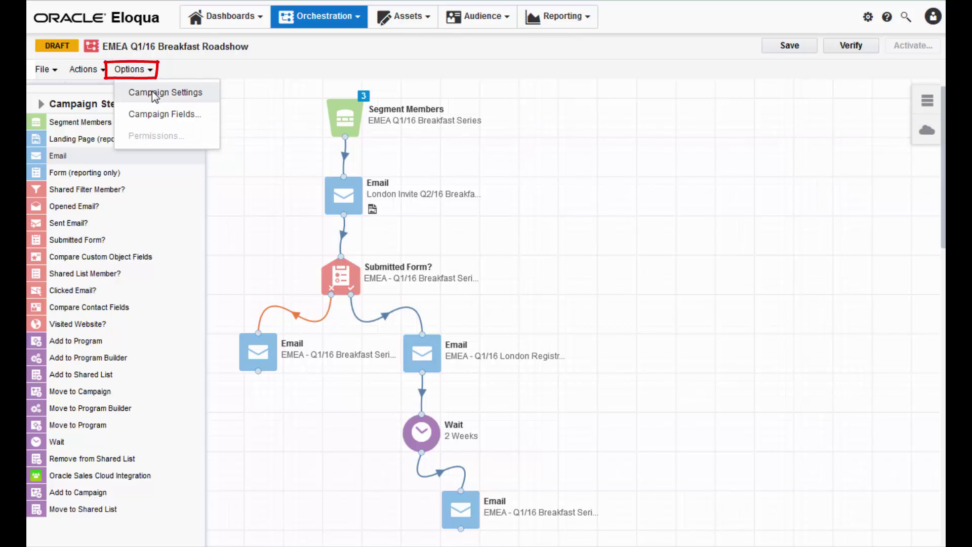
left_click(152, 91)
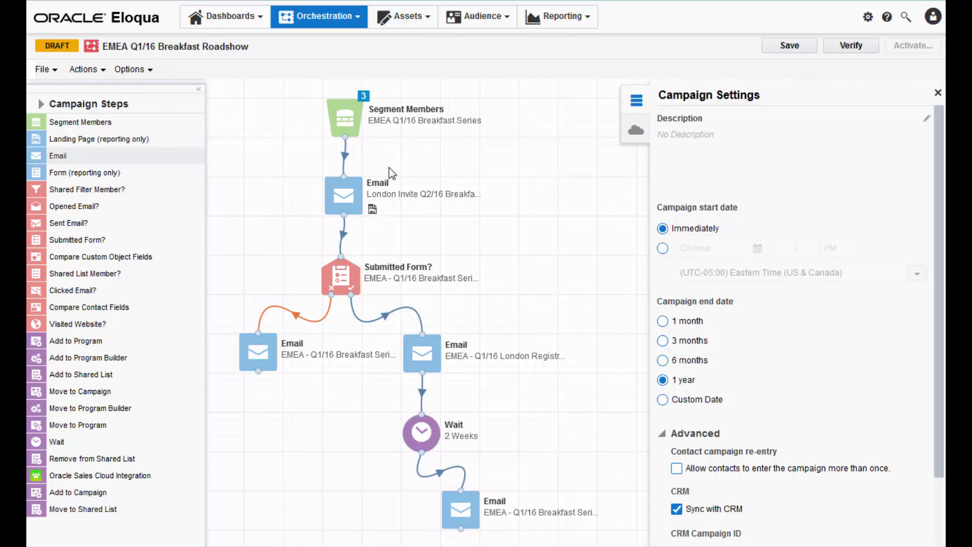
left_click(755, 146)
type("This campaign is to invite ")
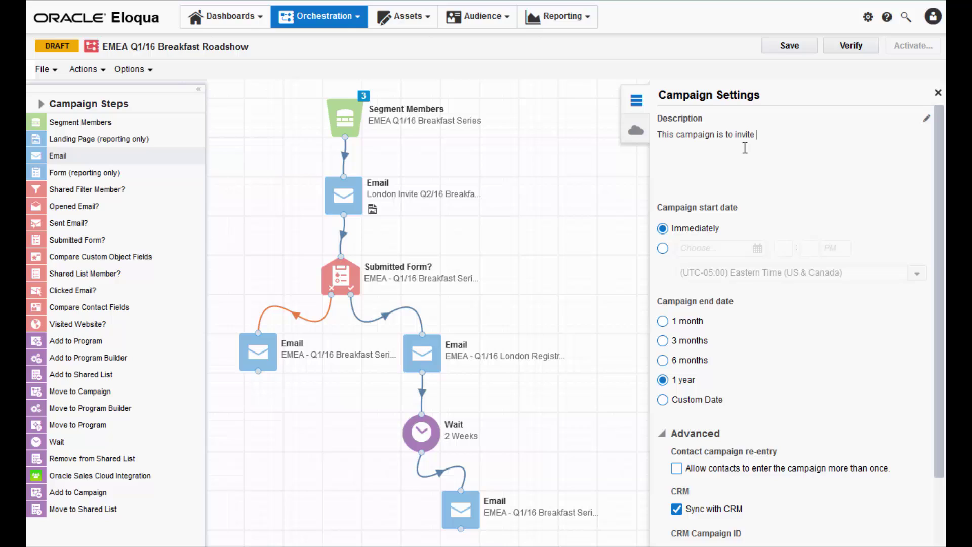
type("EMEA contacts to our London roadshow.")
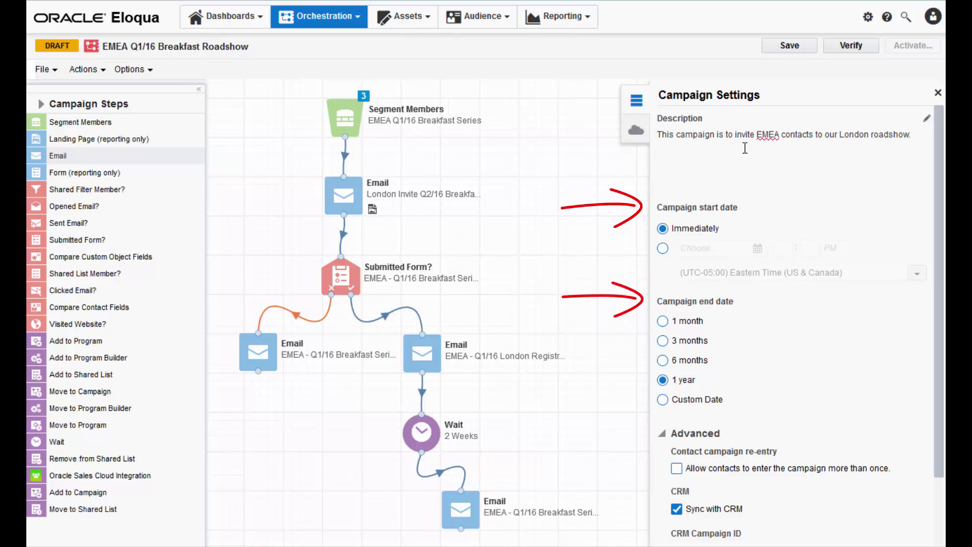
left_click(689, 360)
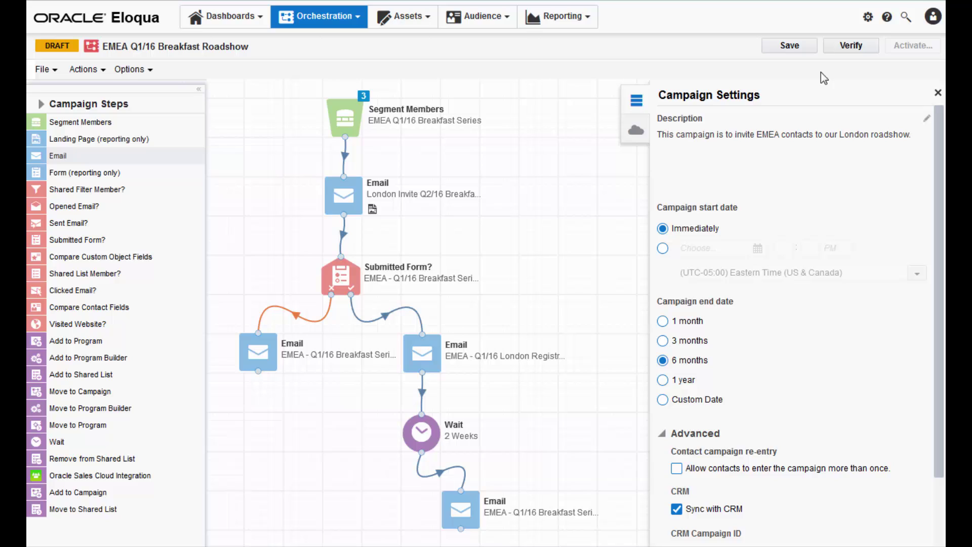
Verify the campaign so it reports no errors on the canvas.
left_click(860, 46)
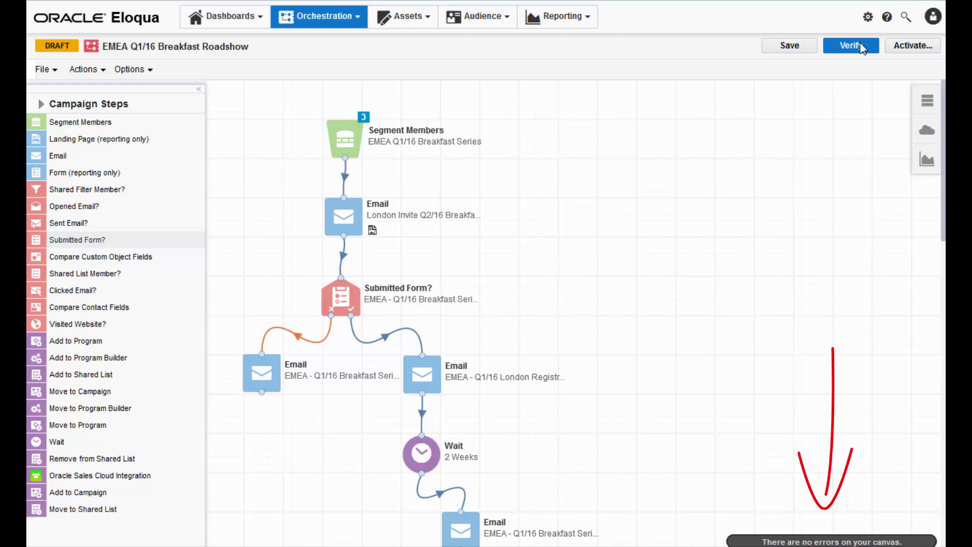
Re-check for errors, then activate the campaign starting now with end date 1/28/2017.
left_click(861, 46)
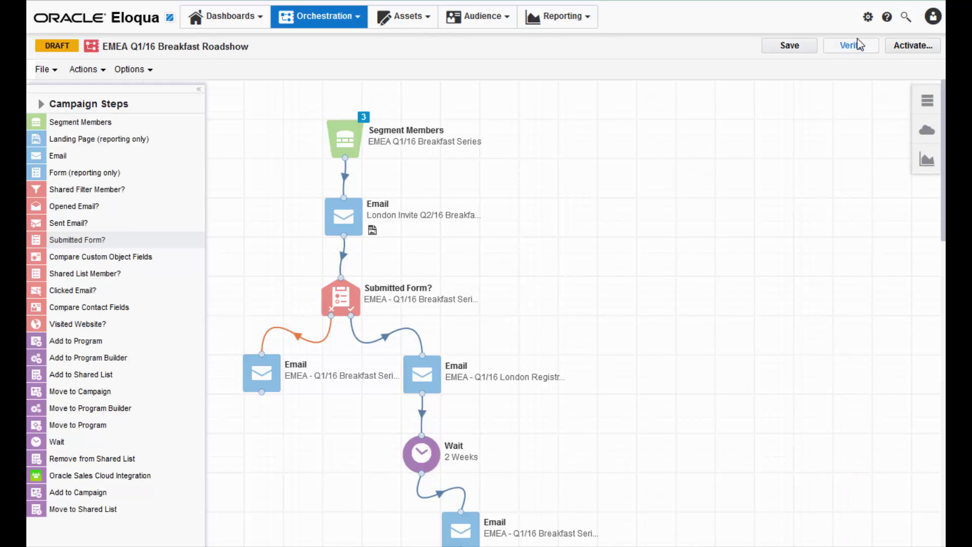
left_click(909, 44)
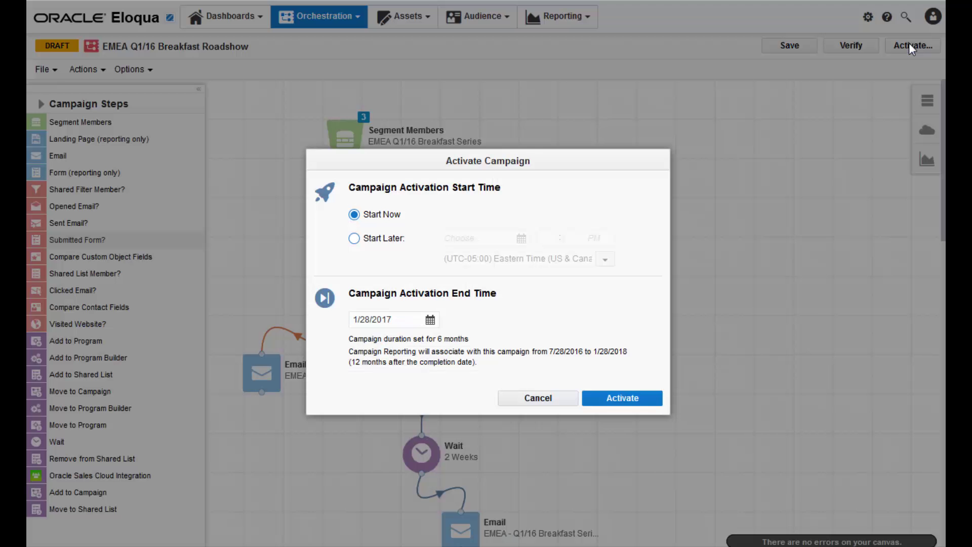
left_click(622, 398)
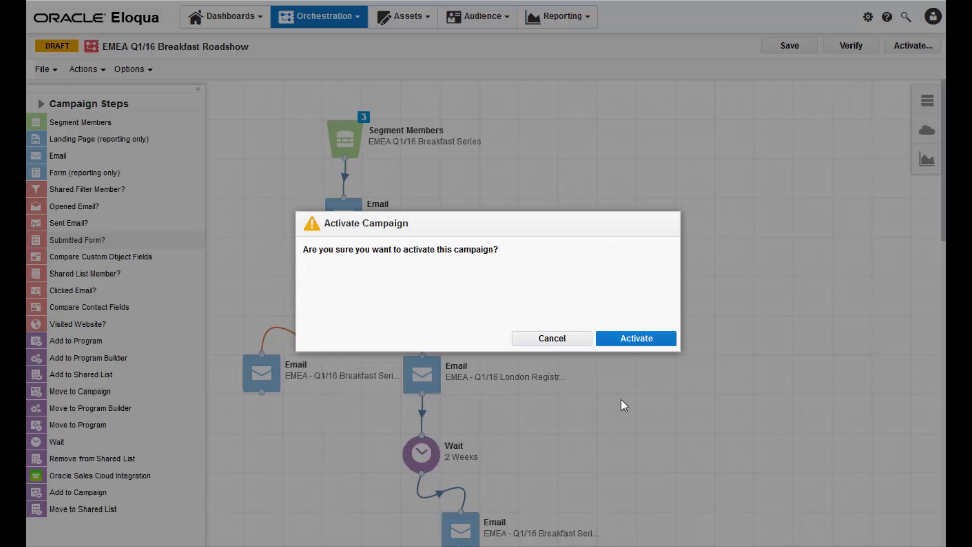
left_click(609, 340)
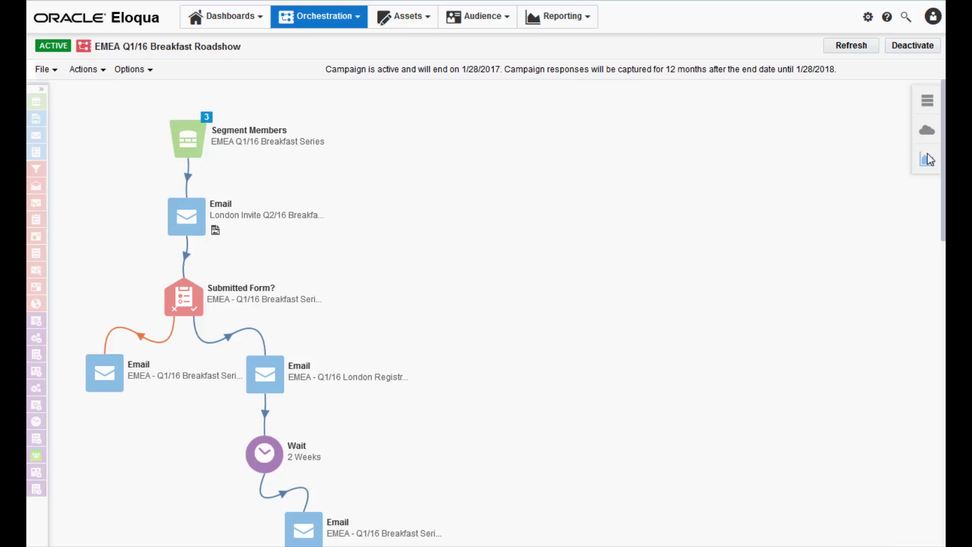
Open the Reports panel listing operational reports and the Campaign Analysis insight report.
left_click(639, 160)
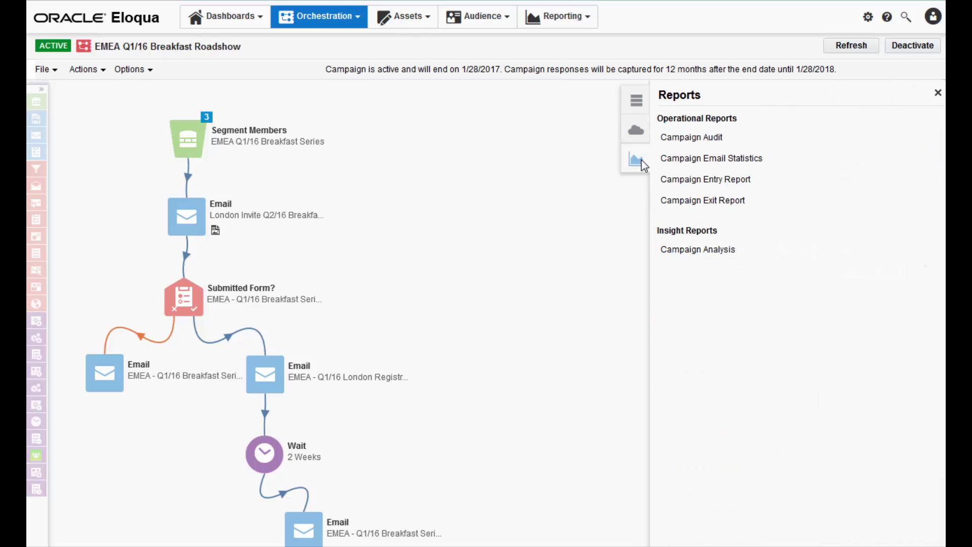